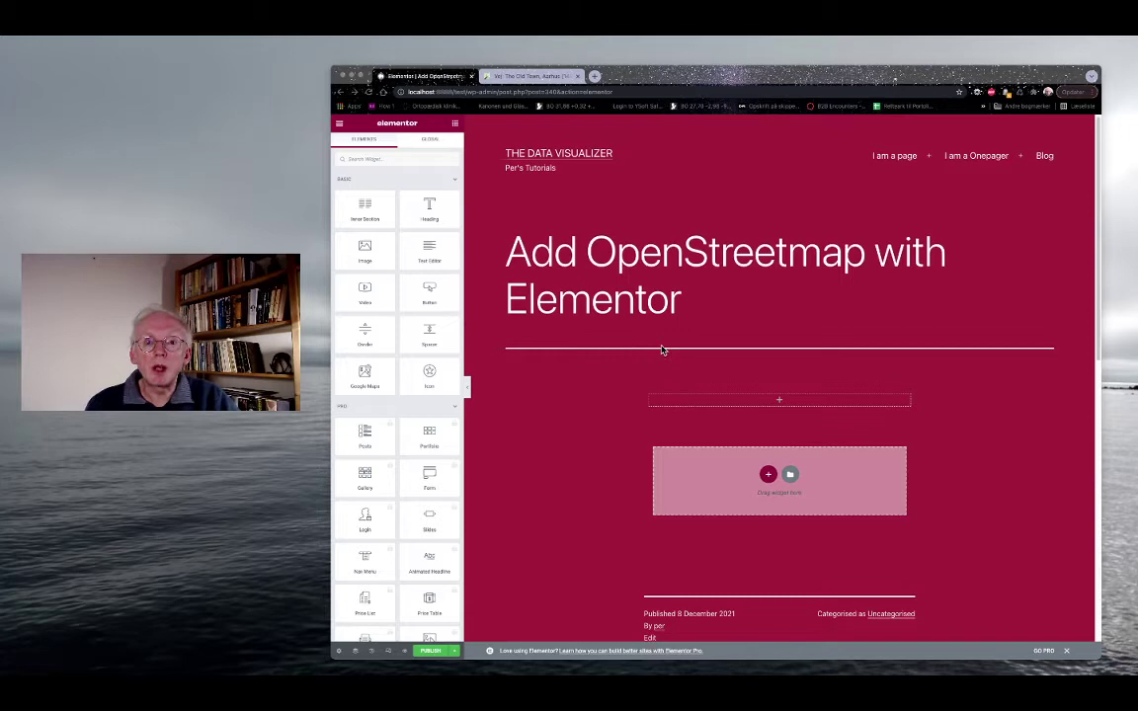
Insert a new single-column section under the page title in the Elementor editor.
click(780, 403)
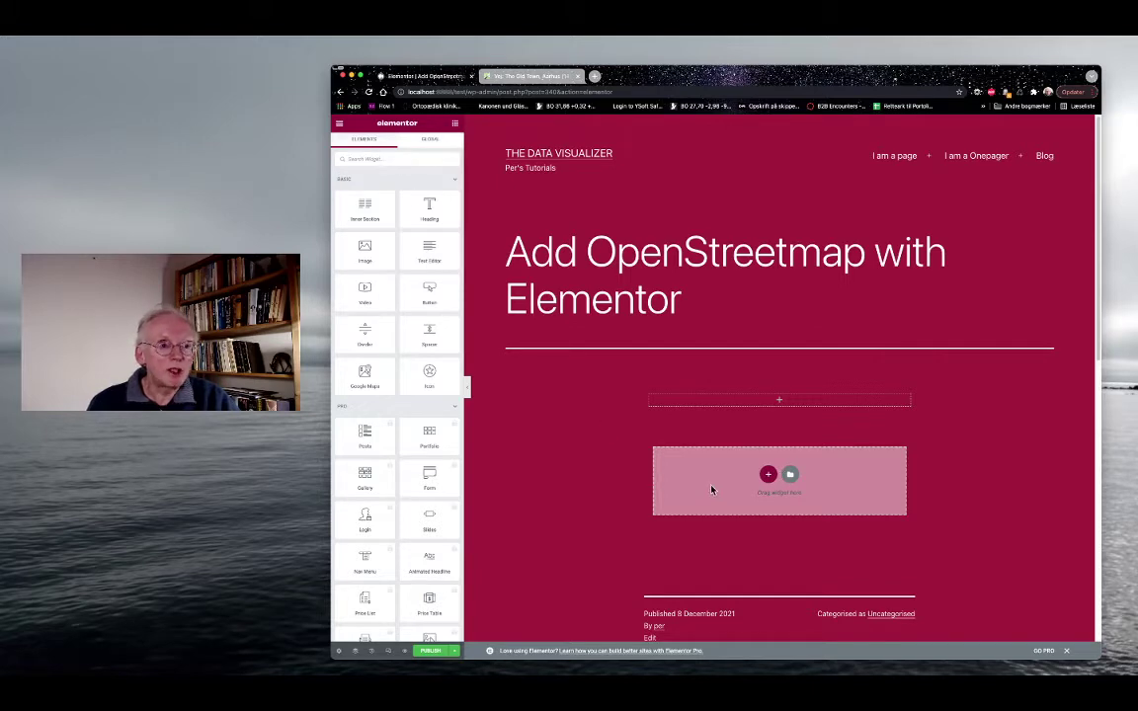
click(766, 478)
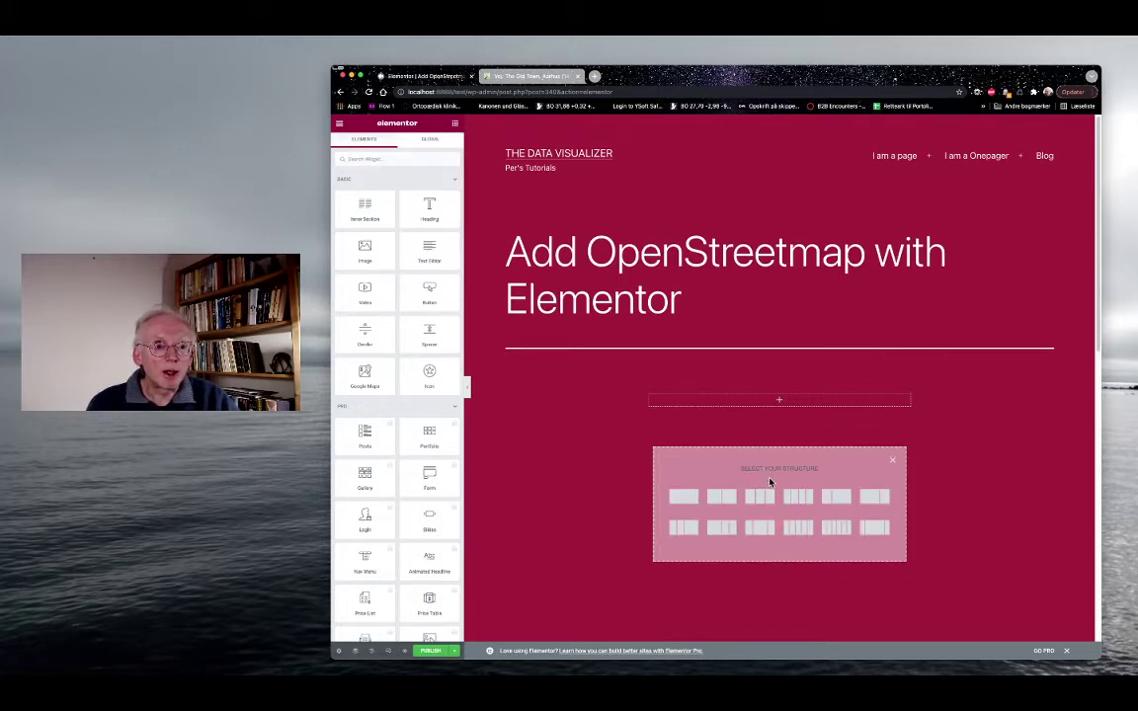
click(684, 497)
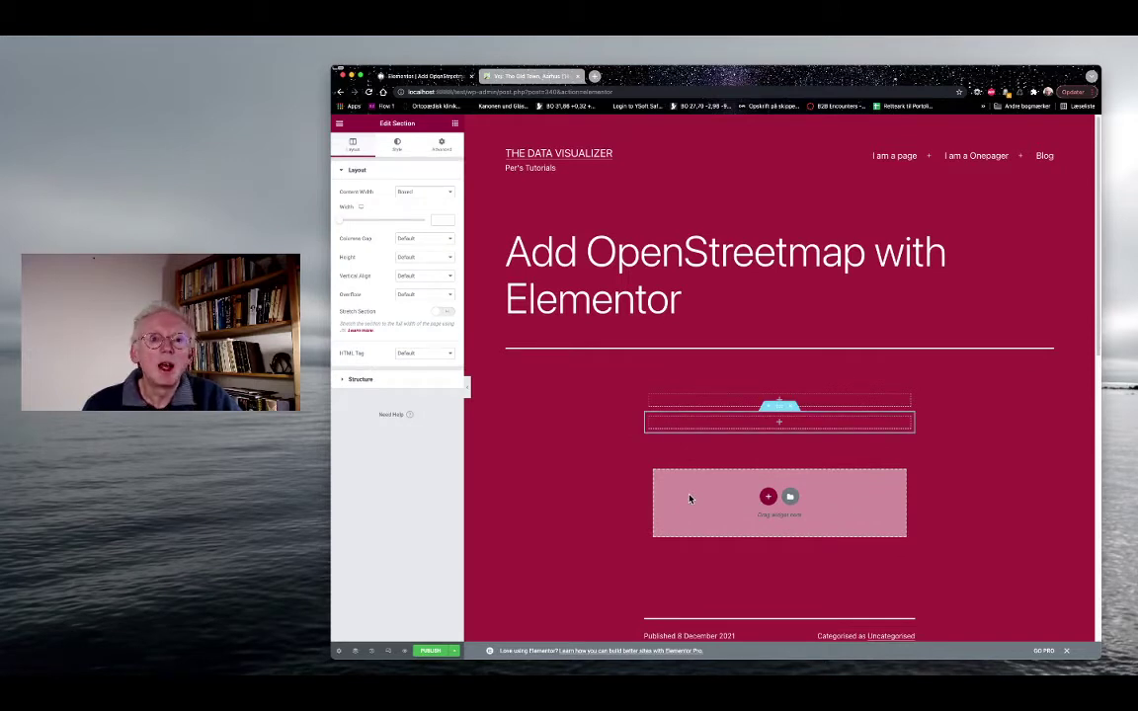
mouse_move(691, 421)
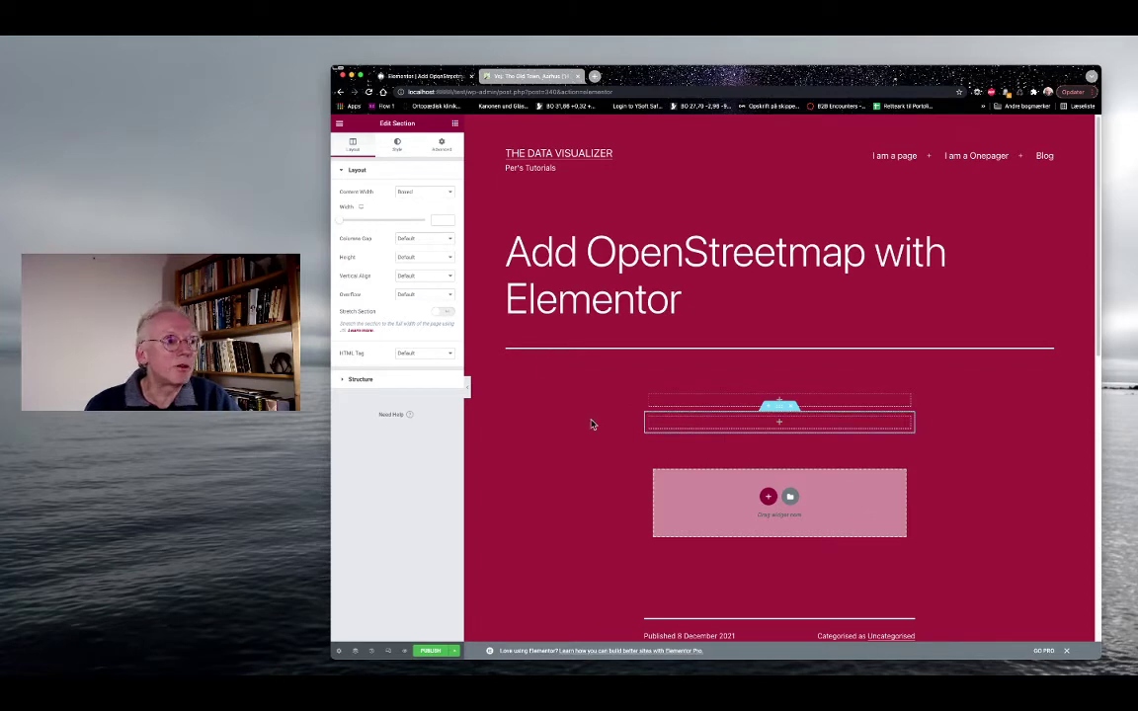
click(654, 427)
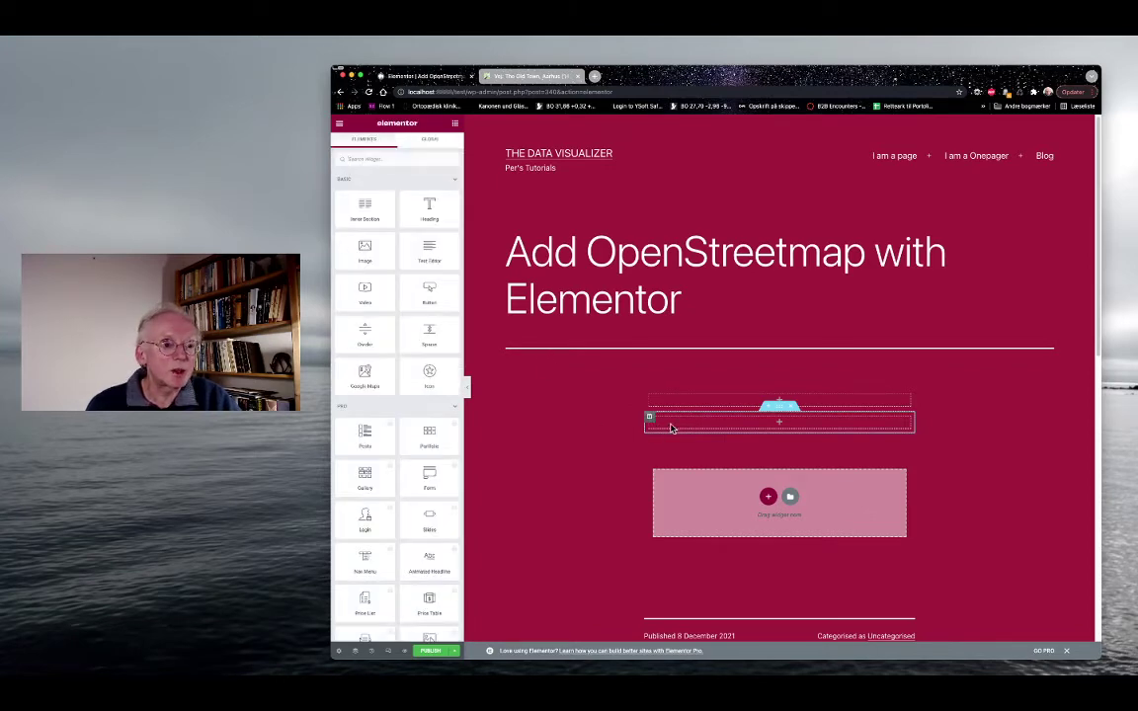
Drag the HTML widget, found by searching 'html', into the new section and widen the panel.
click(378, 160)
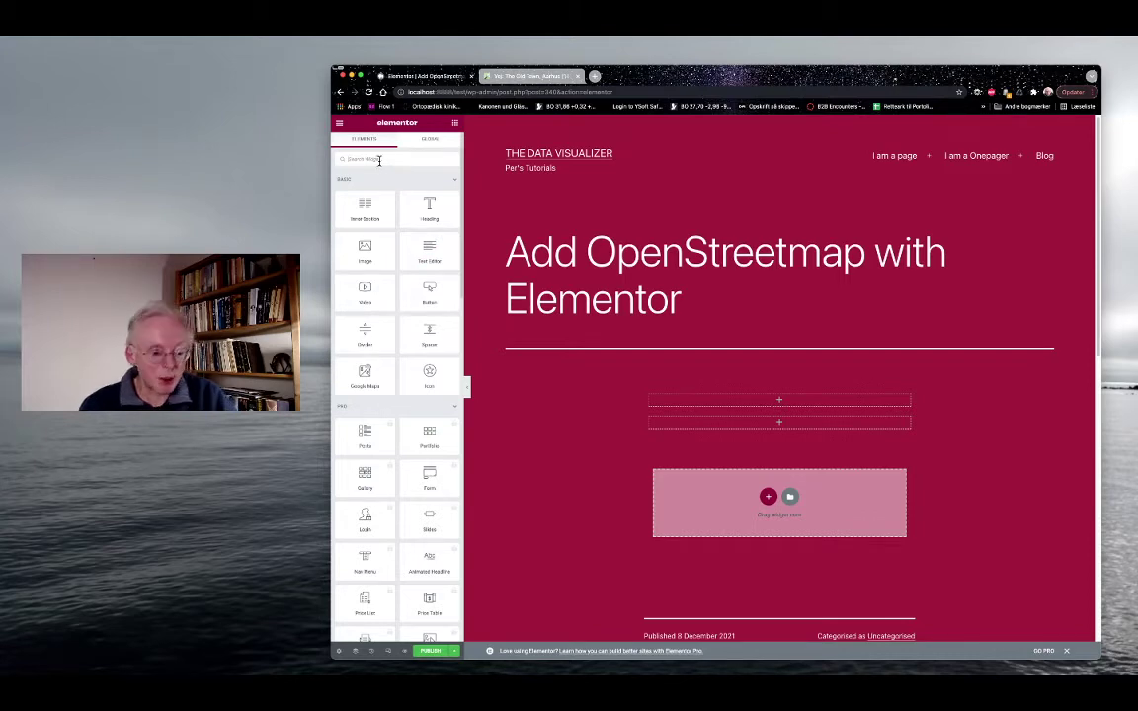
text(html)
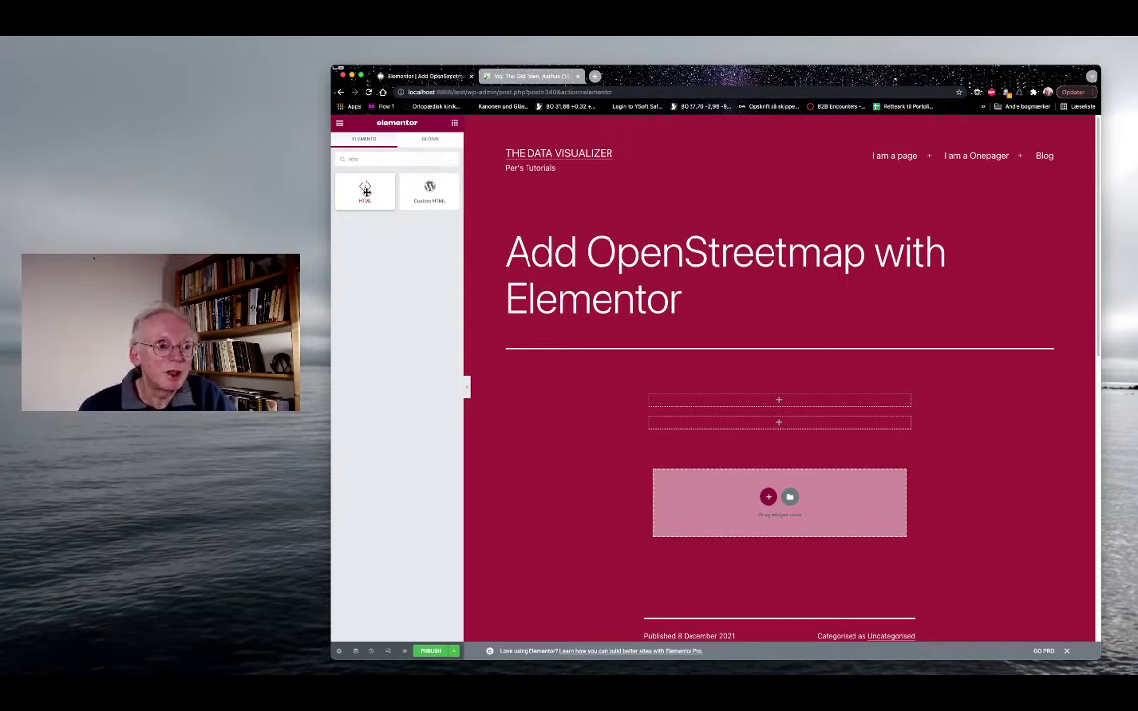
drag(365, 191, 704, 397)
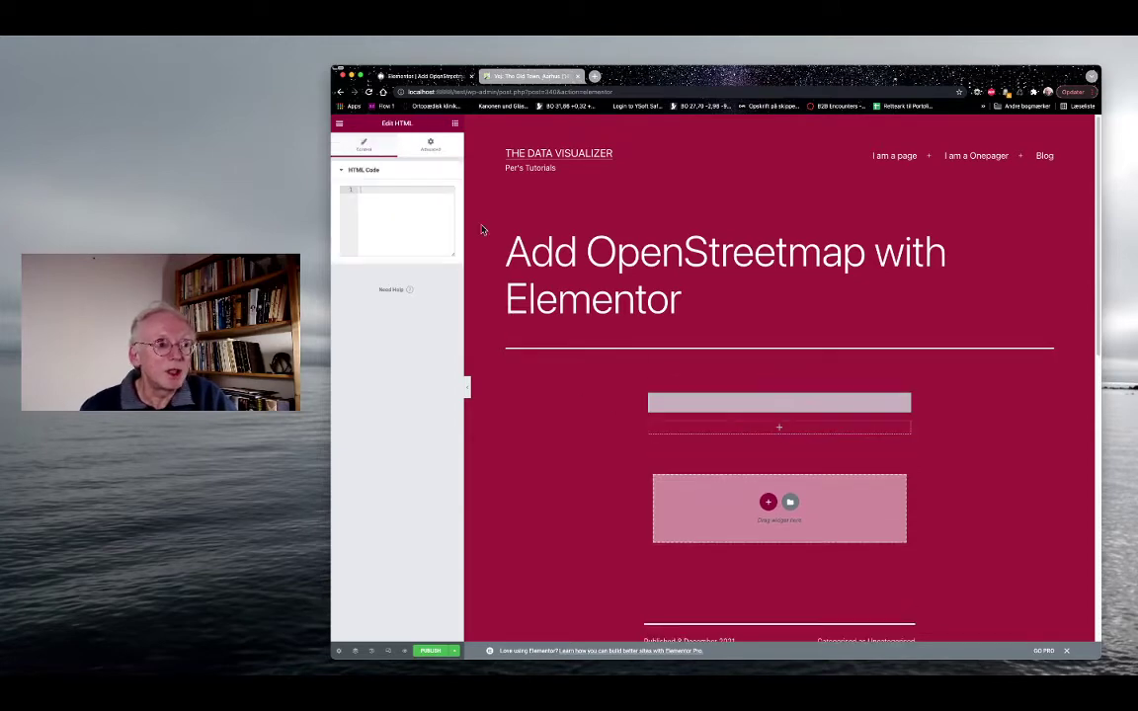
click(413, 220)
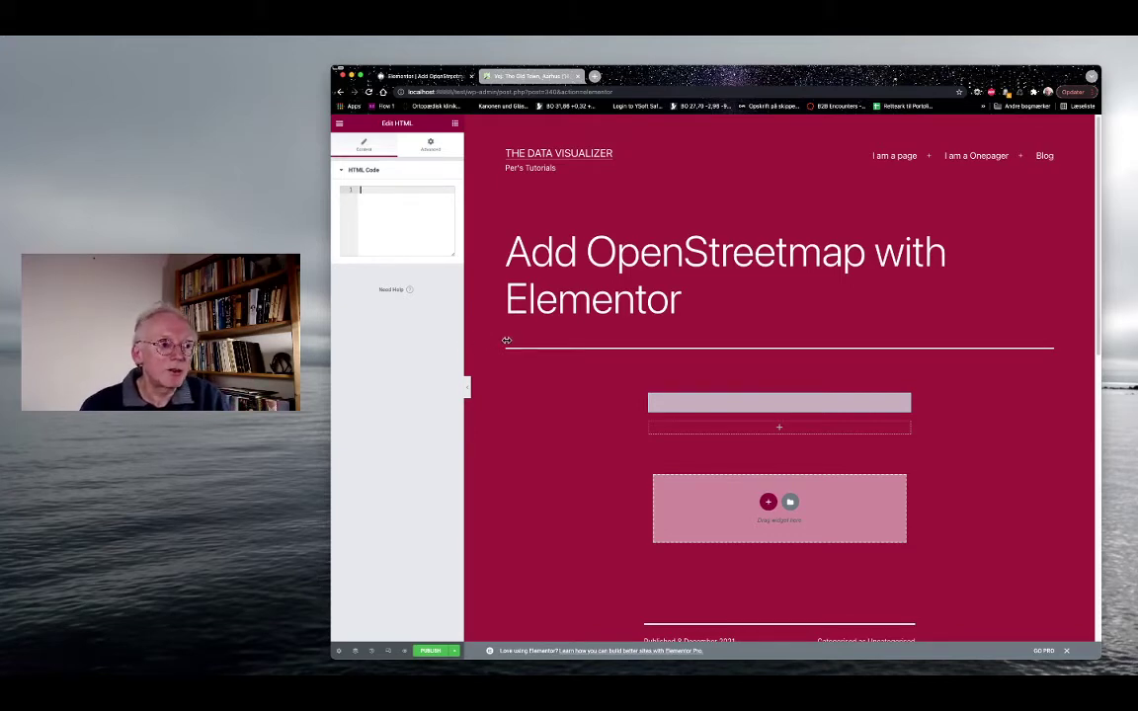
drag(544, 345, 531, 336)
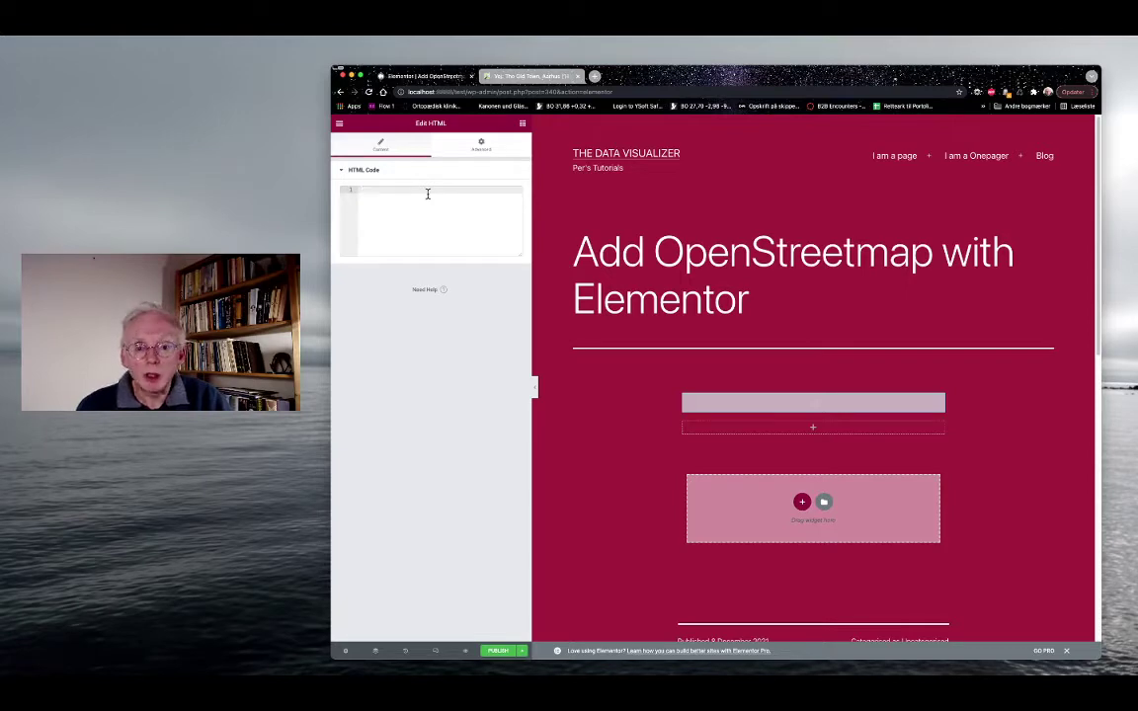
Search OpenStreetMap for 'roskilde' and zoom in three levels on Roskilde.
click(501, 79)
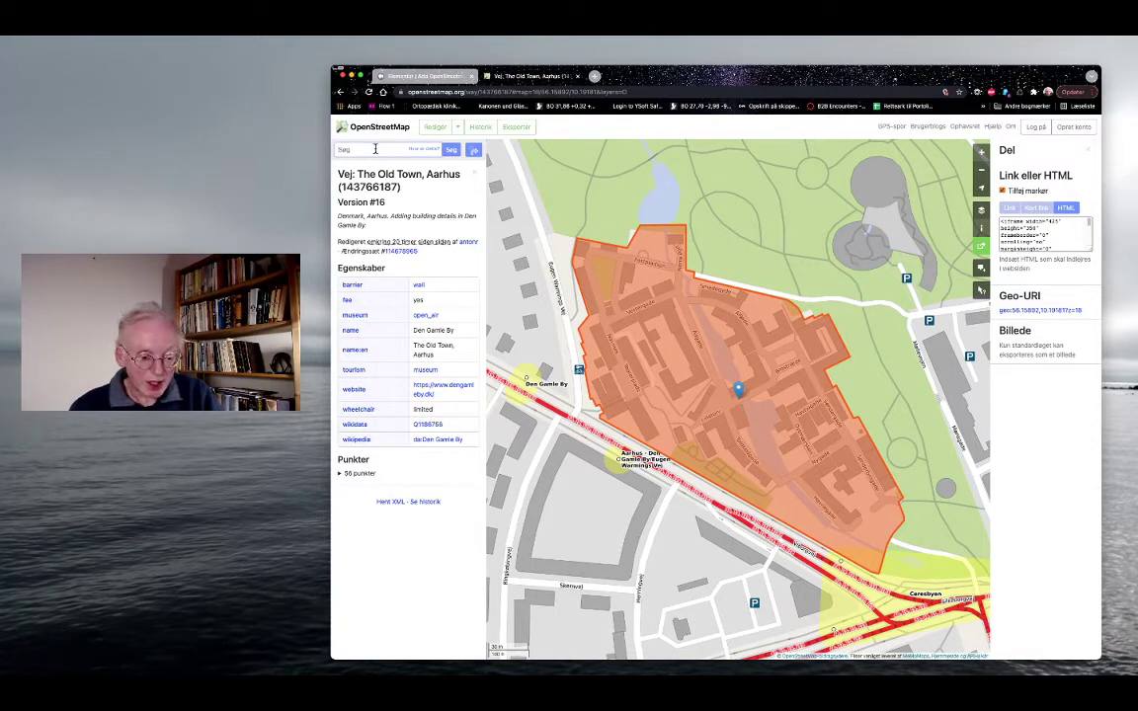
click(375, 148)
text(roskilde)
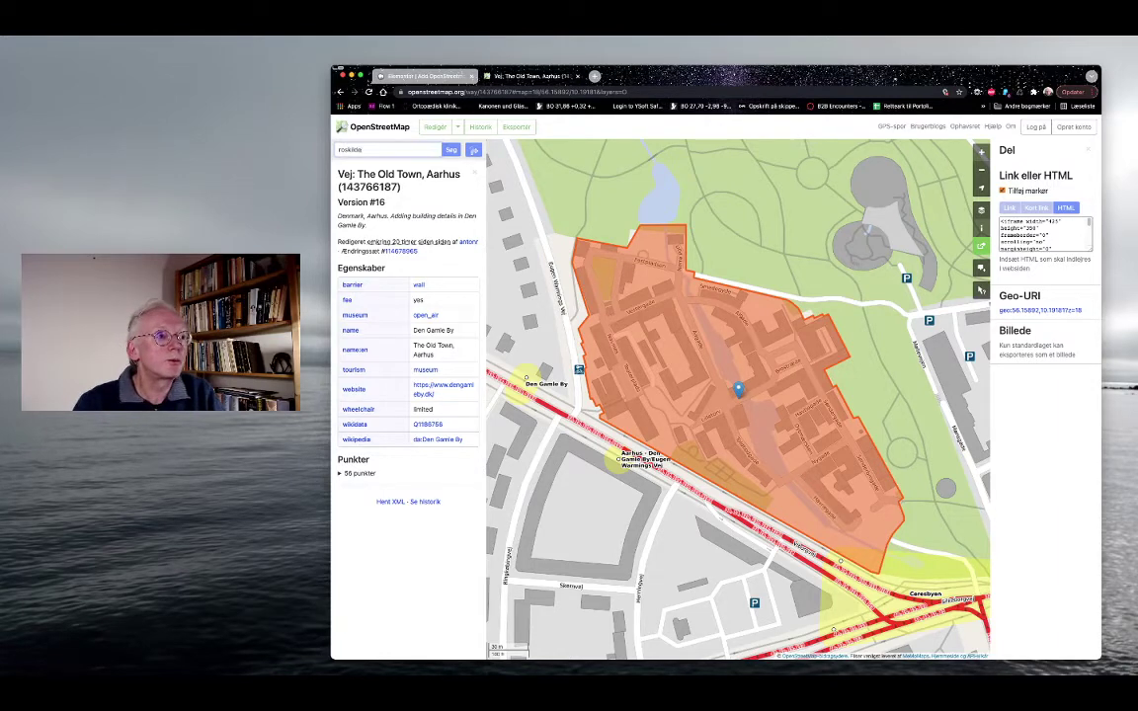
key(Return)
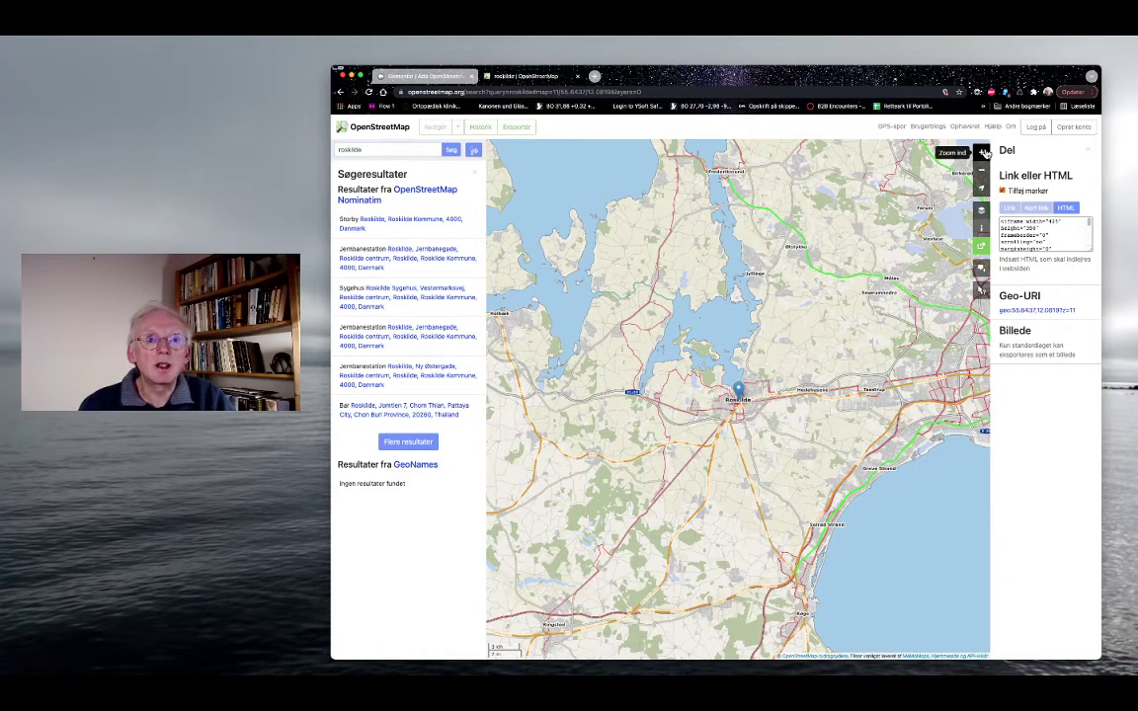
click(983, 152)
click(984, 152)
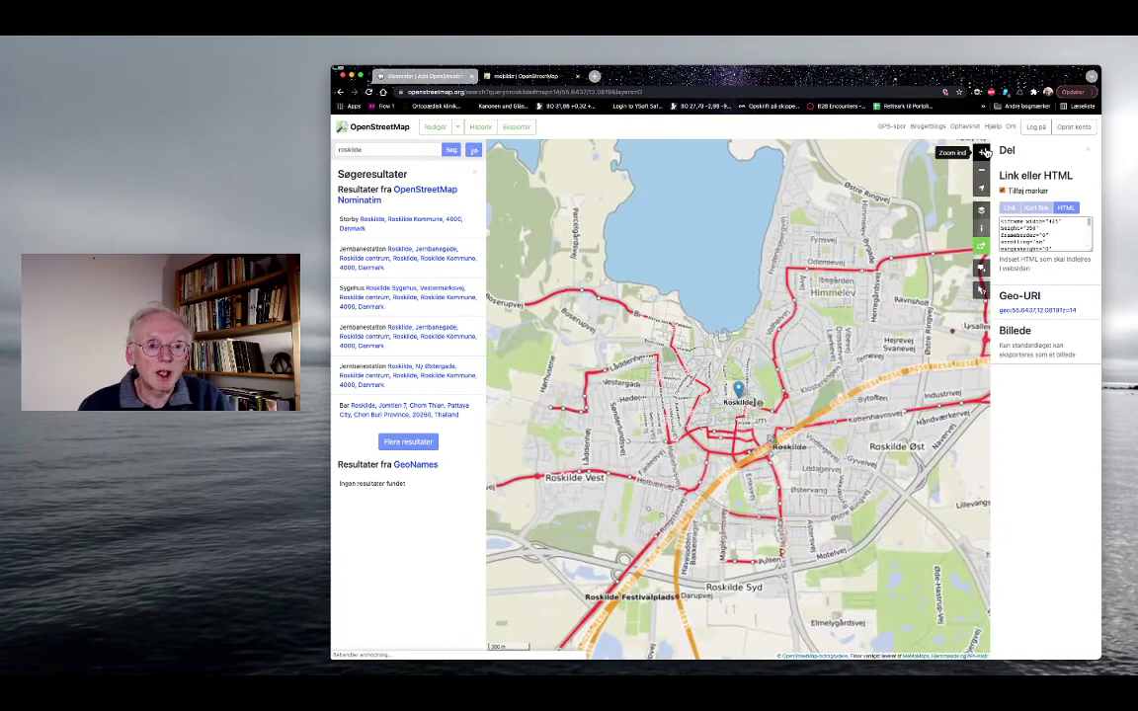
click(983, 152)
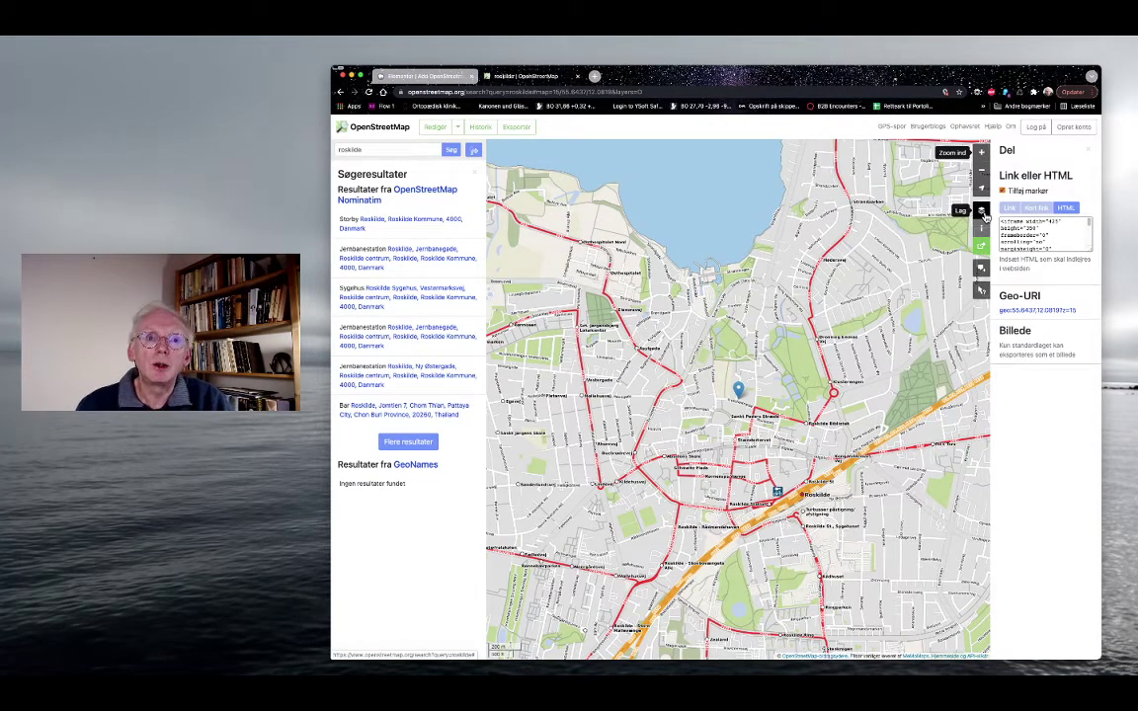
Switch the map to the Humanitær style, include a marker, and select the HTML embed code.
click(983, 213)
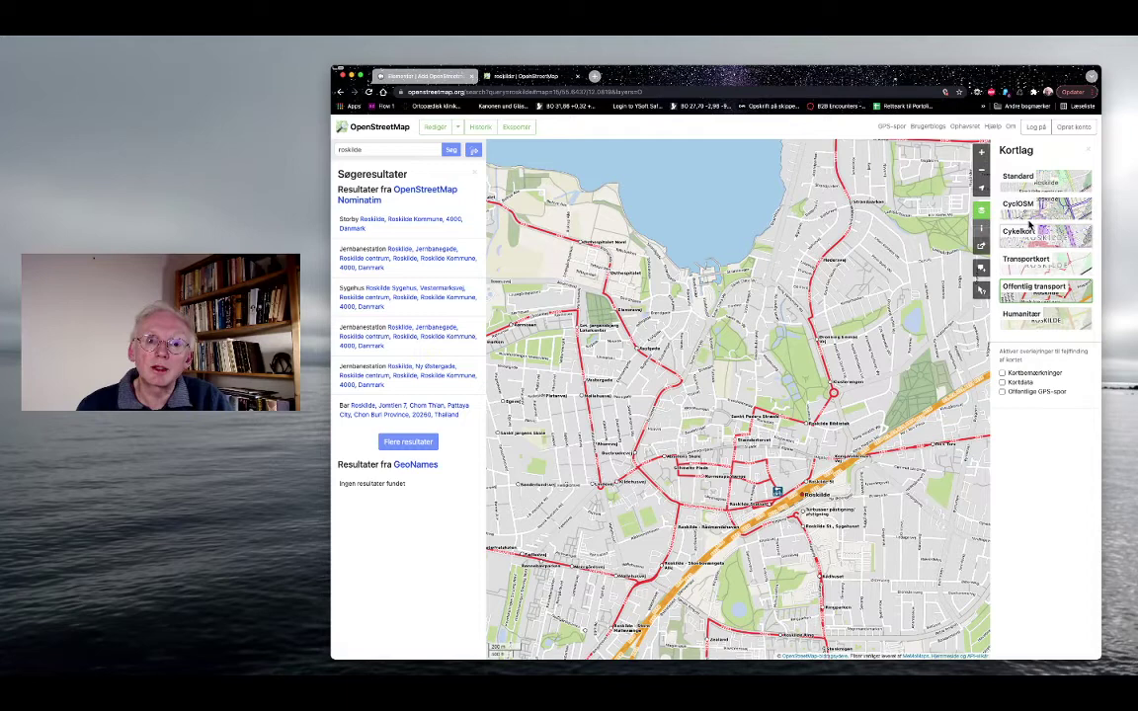
click(1016, 321)
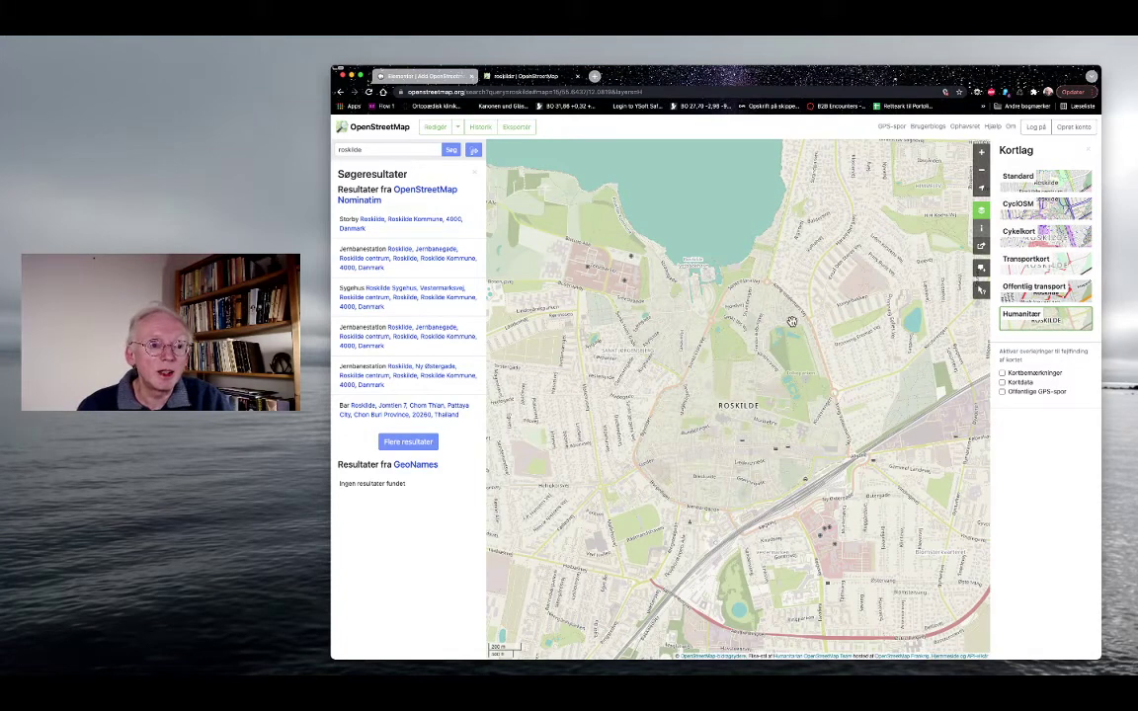
click(980, 247)
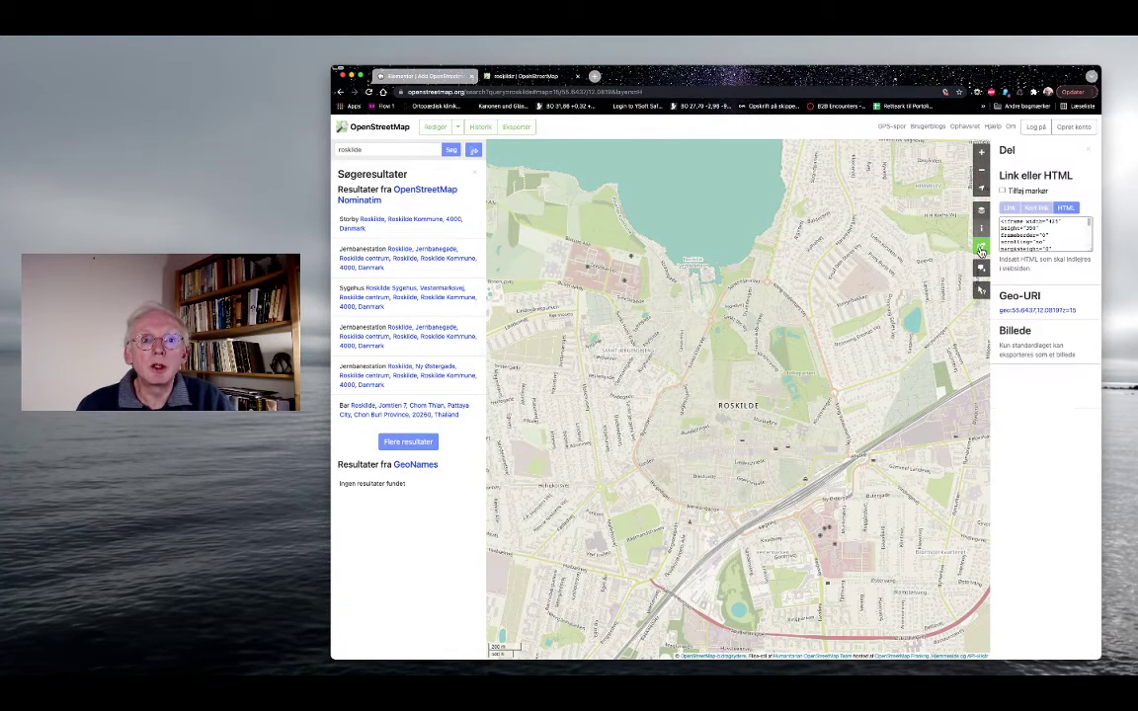
click(1002, 192)
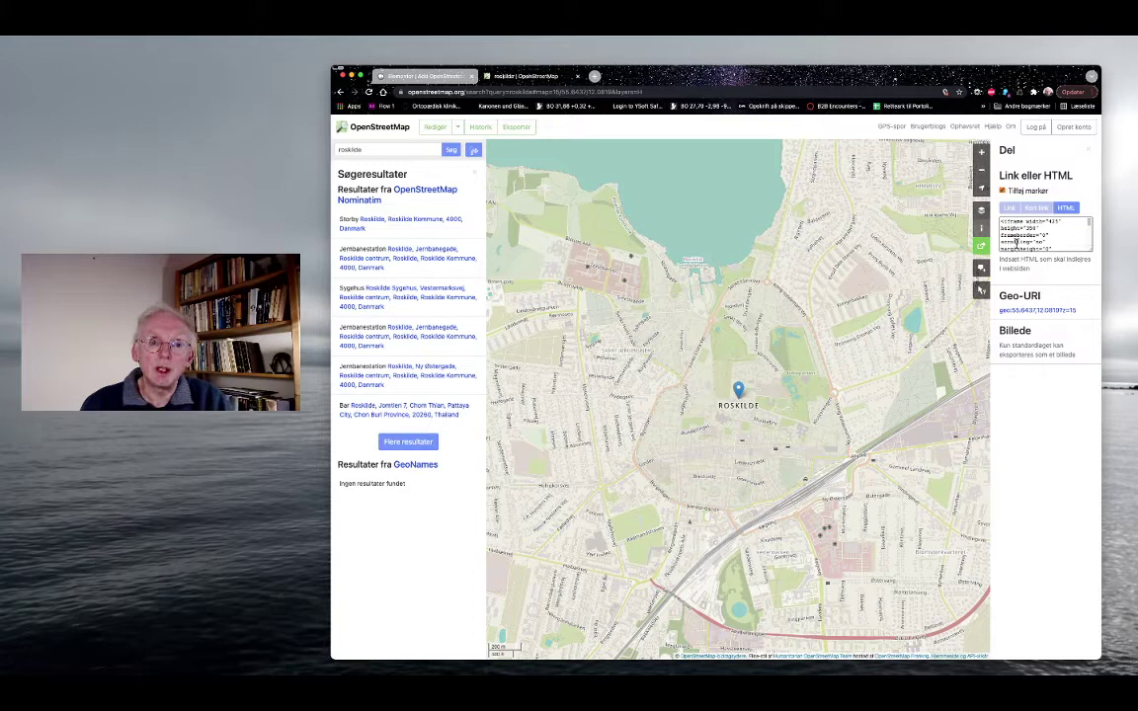
click(1069, 210)
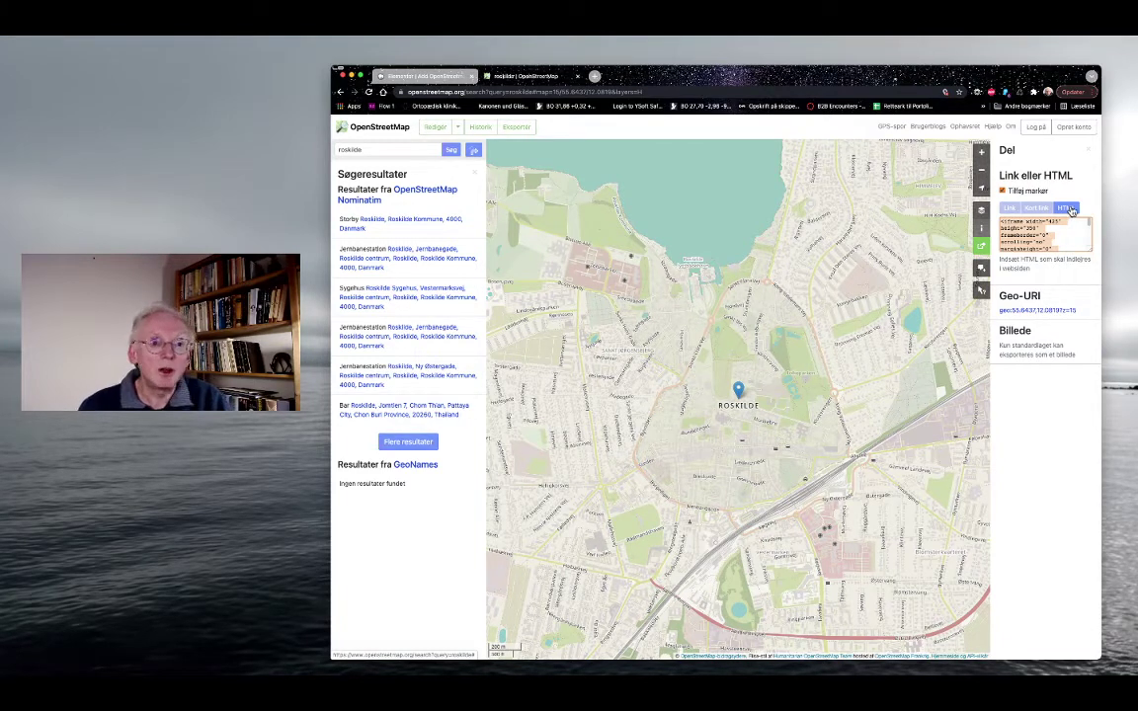
Paste the Roskilde iframe embed code into the Elementor HTML widget's code box.
click(395, 76)
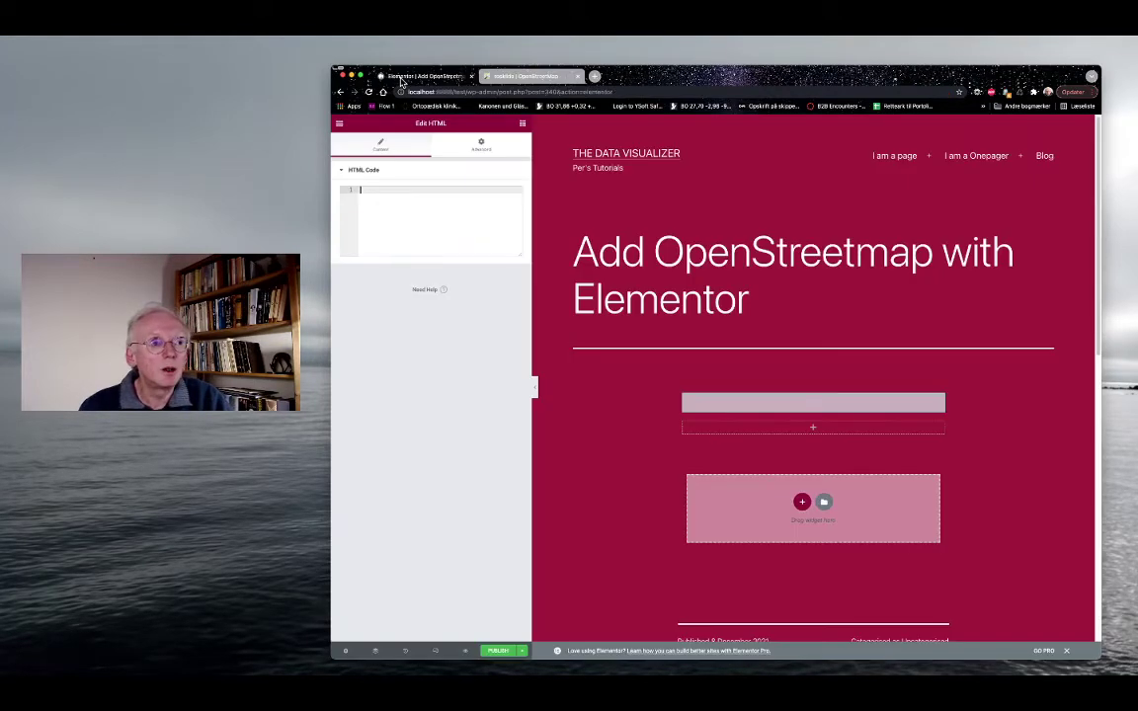
click(383, 196)
key(ctrl+v)
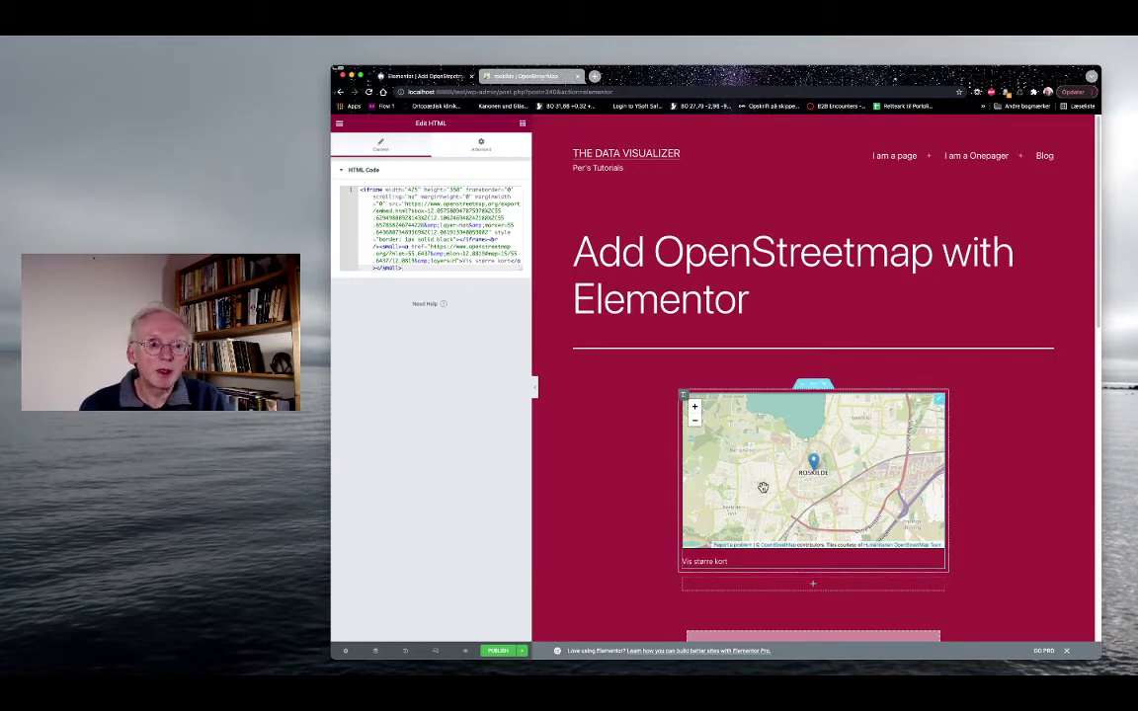
click(636, 426)
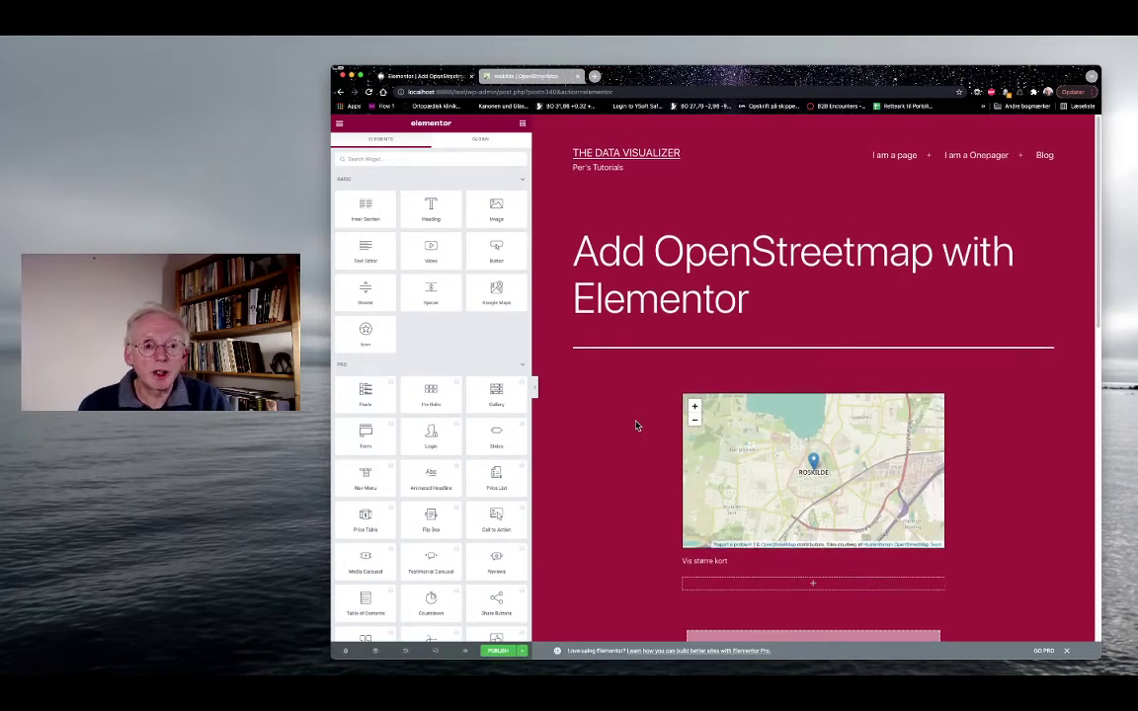
scroll(636, 426, down, 2)
scroll(636, 426, down, 1)
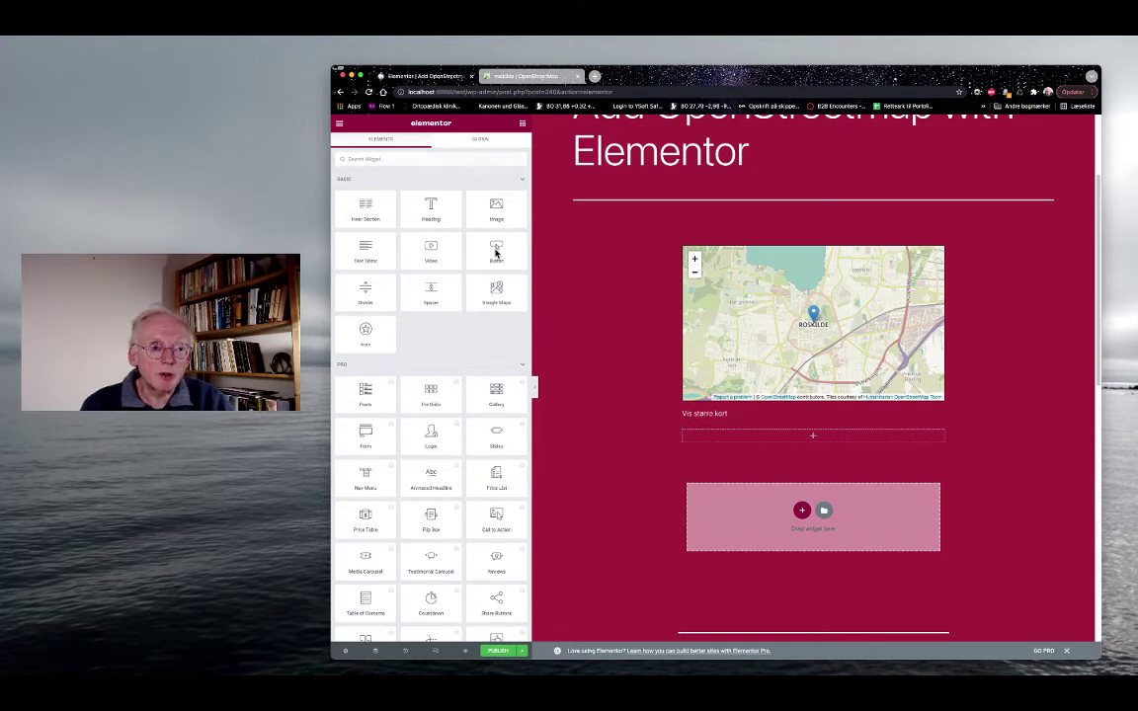
Add a Custom HTML widget, found by searching 'html', below the first map.
click(381, 159)
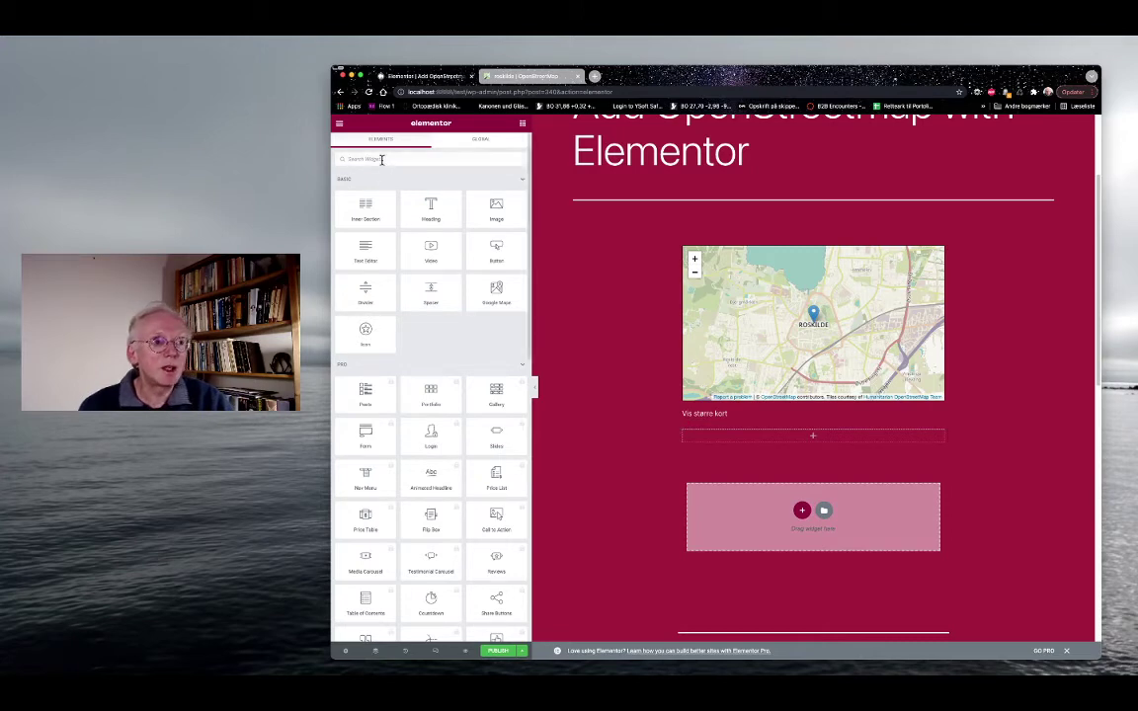
text(html)
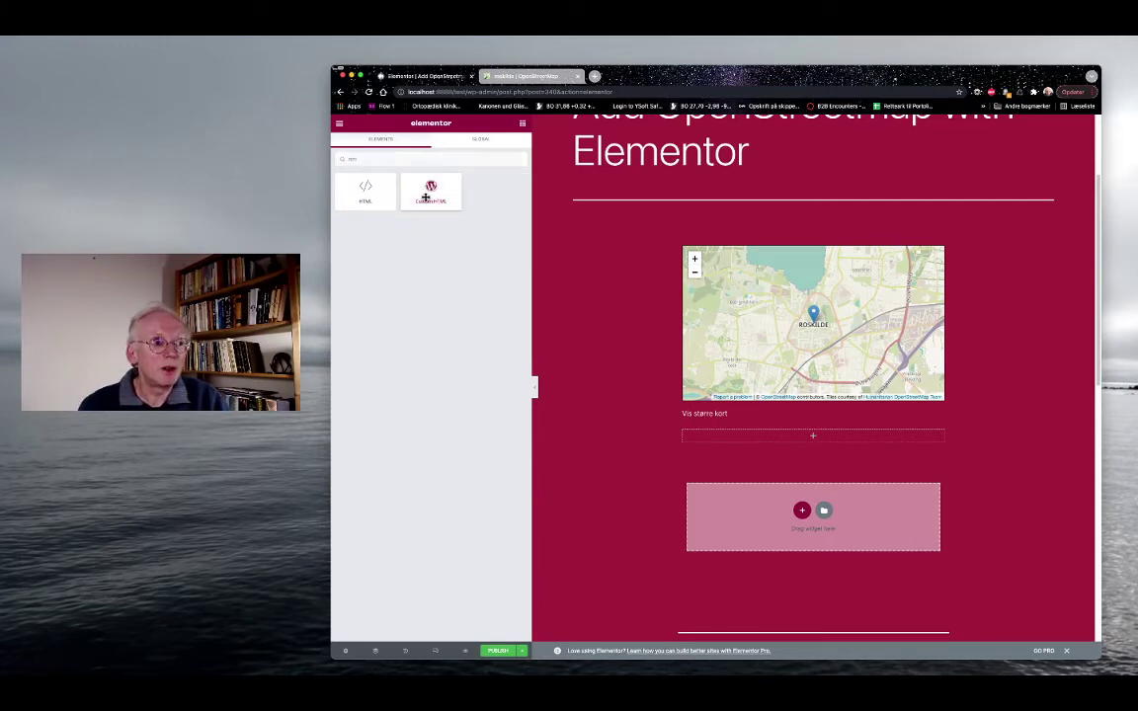
drag(429, 200, 734, 444)
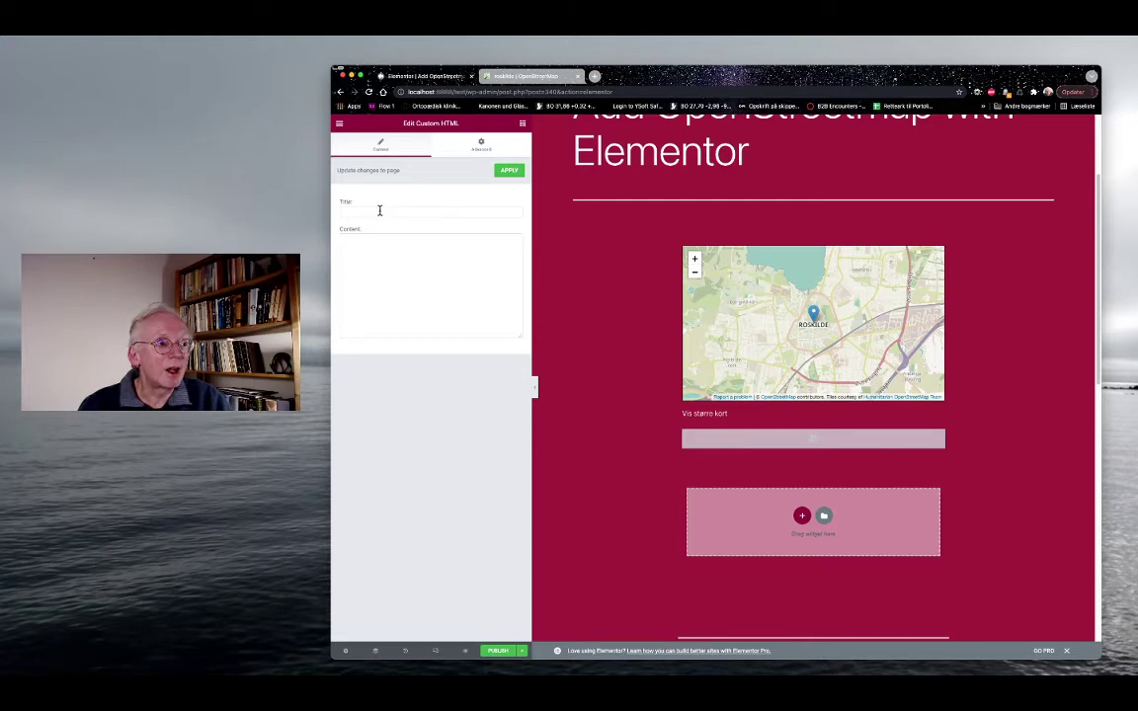
click(383, 260)
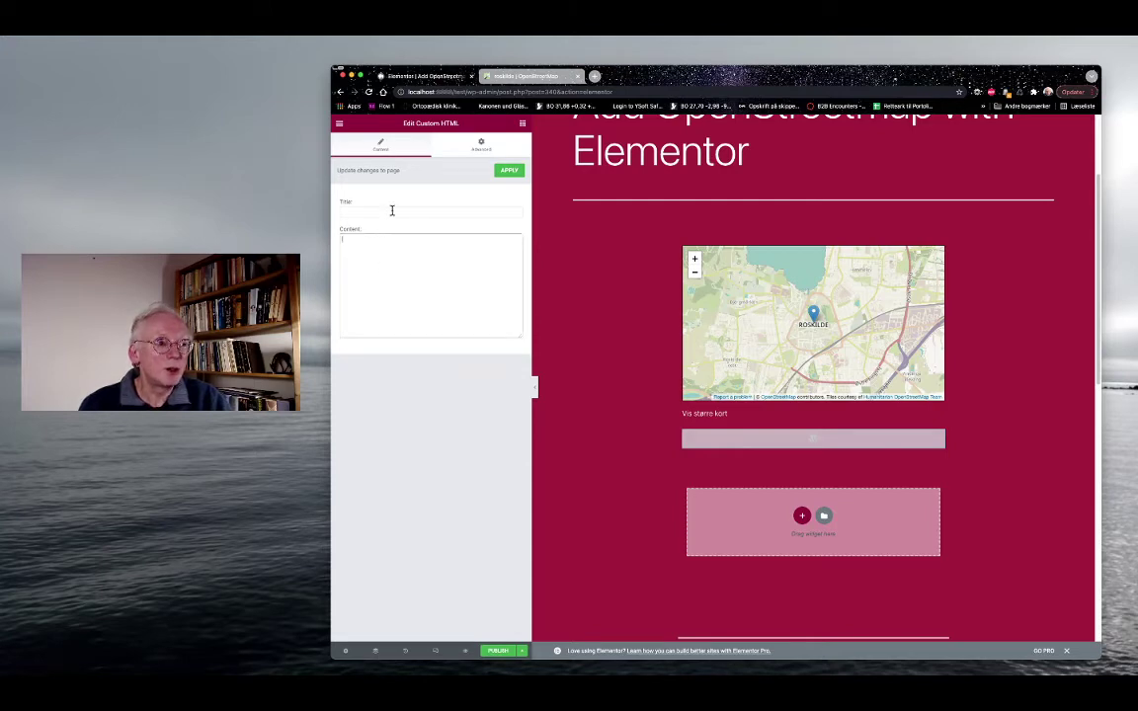
Title the widget 'Roskilde' and paste the OpenStreetMap iframe code as its content.
click(392, 210)
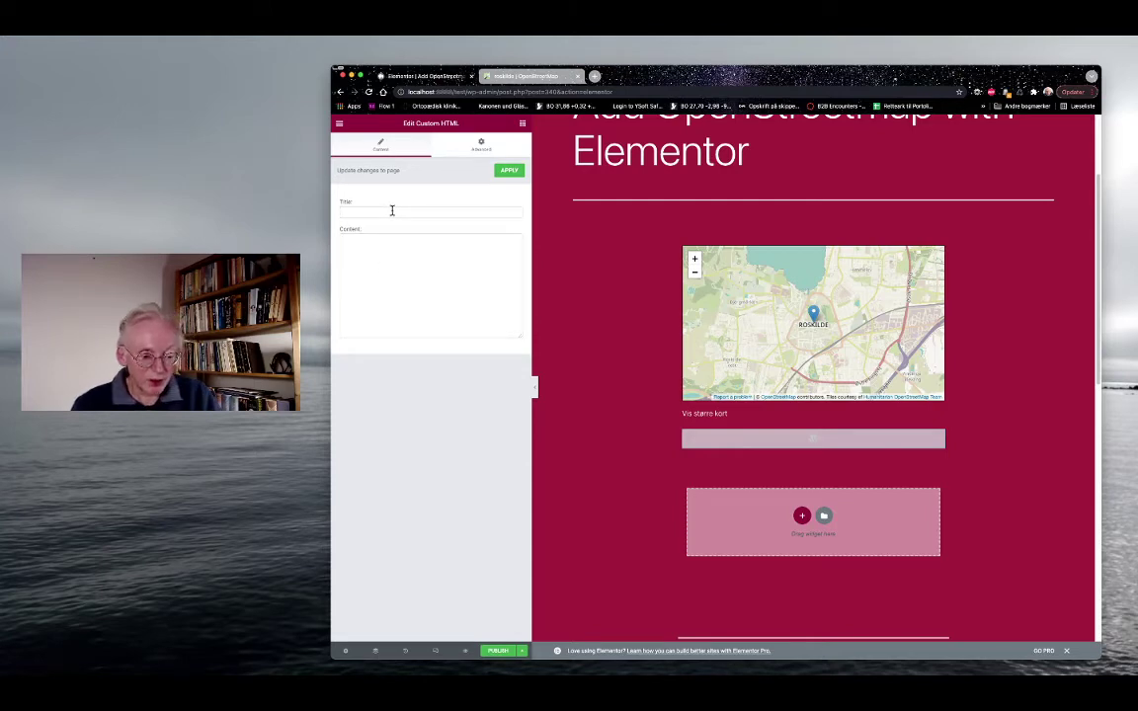
text(Roskil)
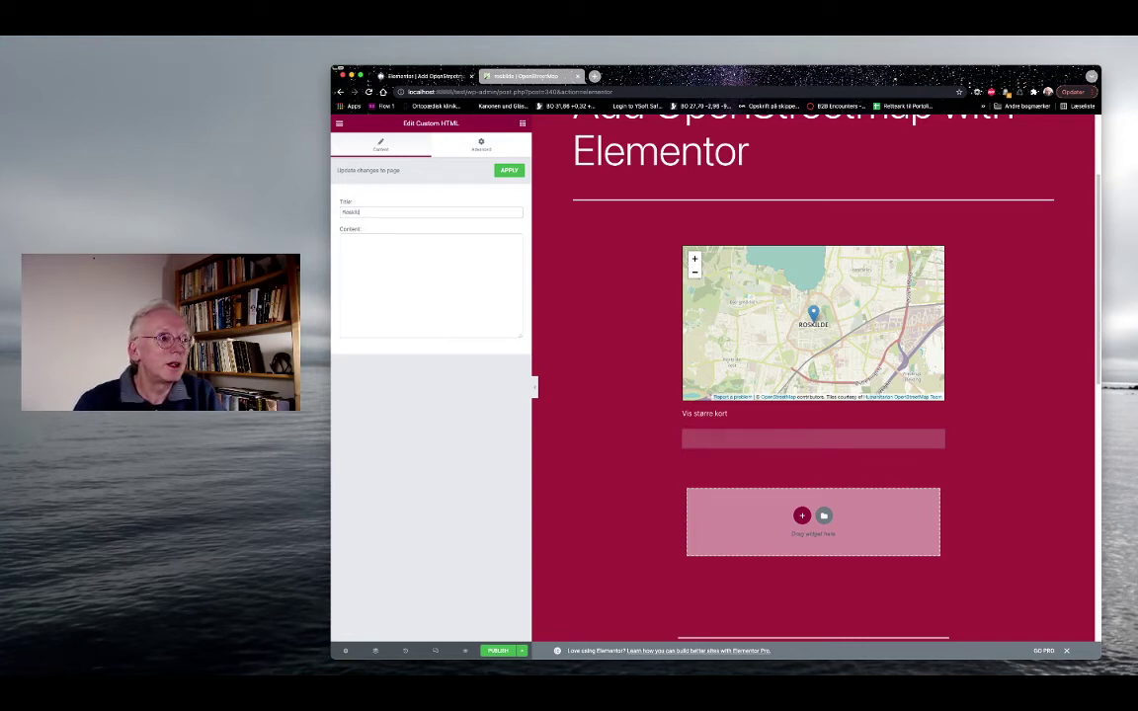
text(de)
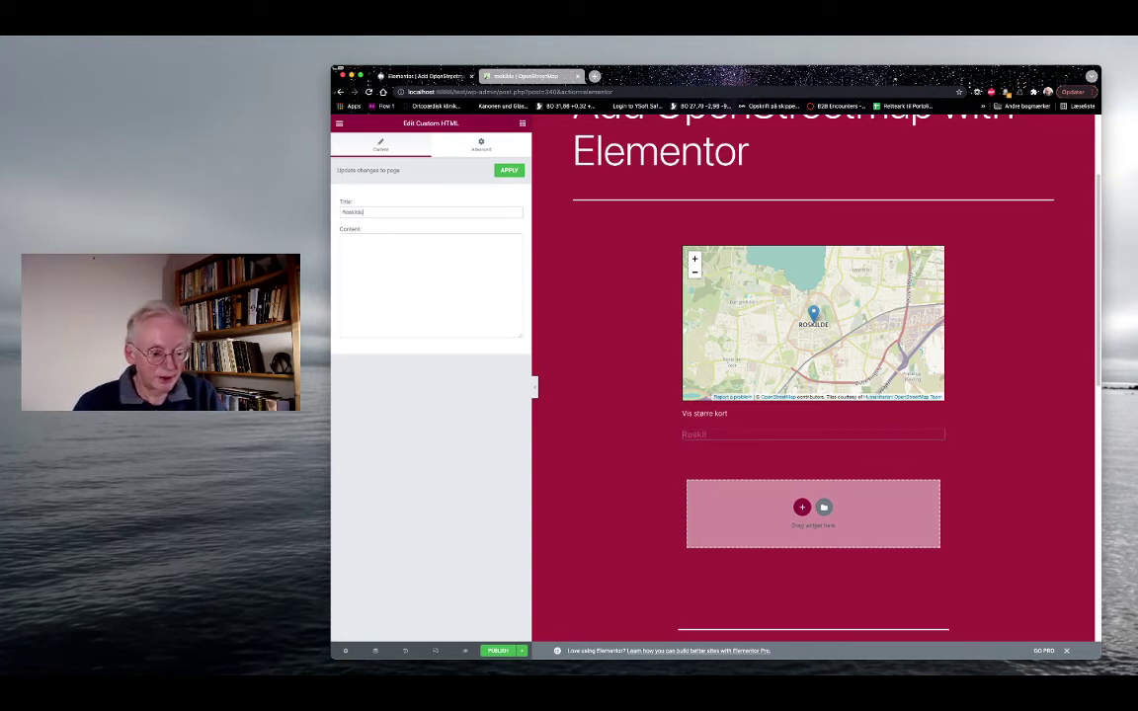
click(392, 247)
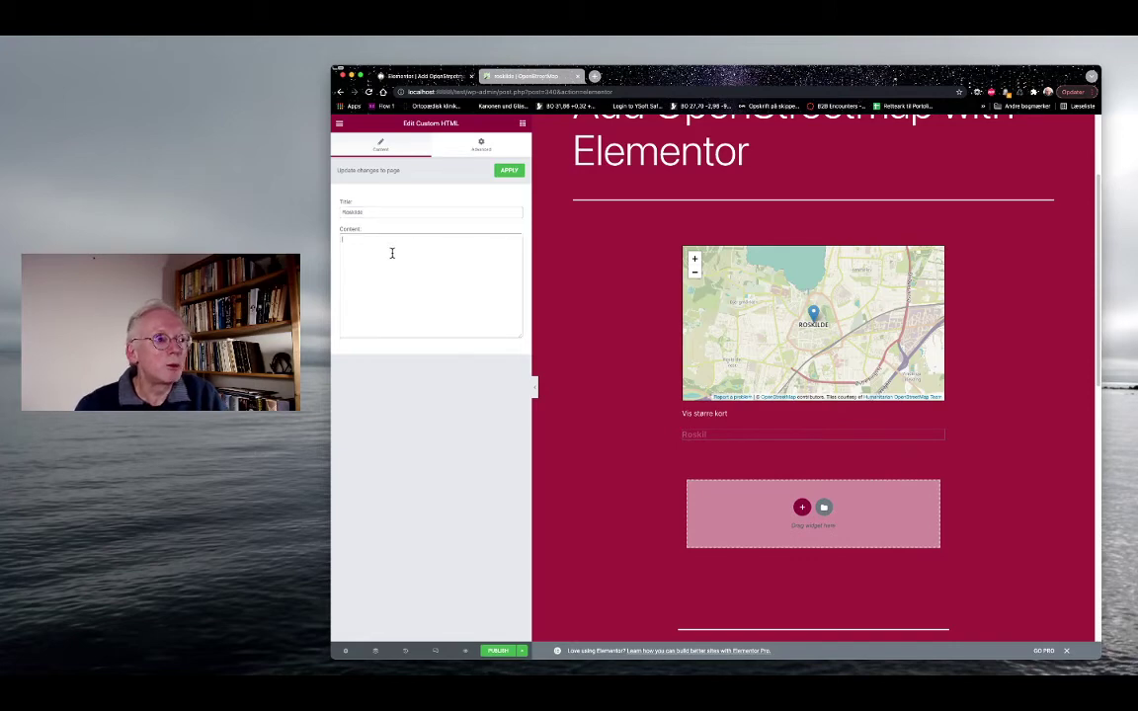
key(ctrl+v)
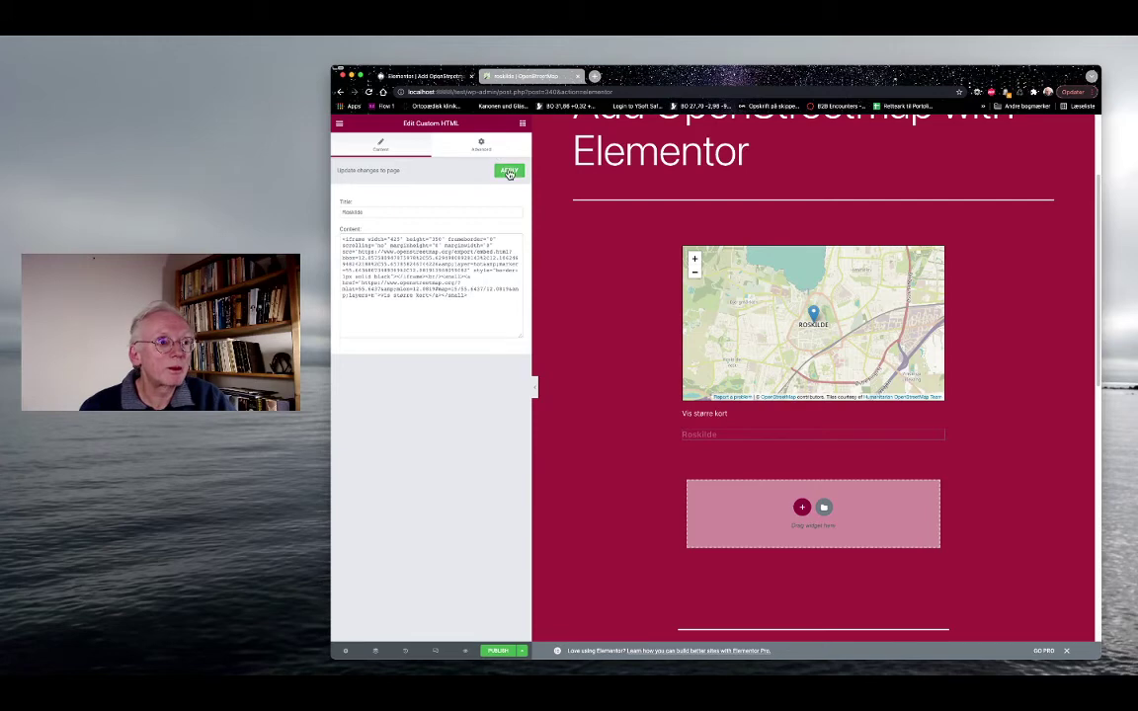
Apply the Custom HTML widget so the second Roskilde map renders under its heading.
click(509, 173)
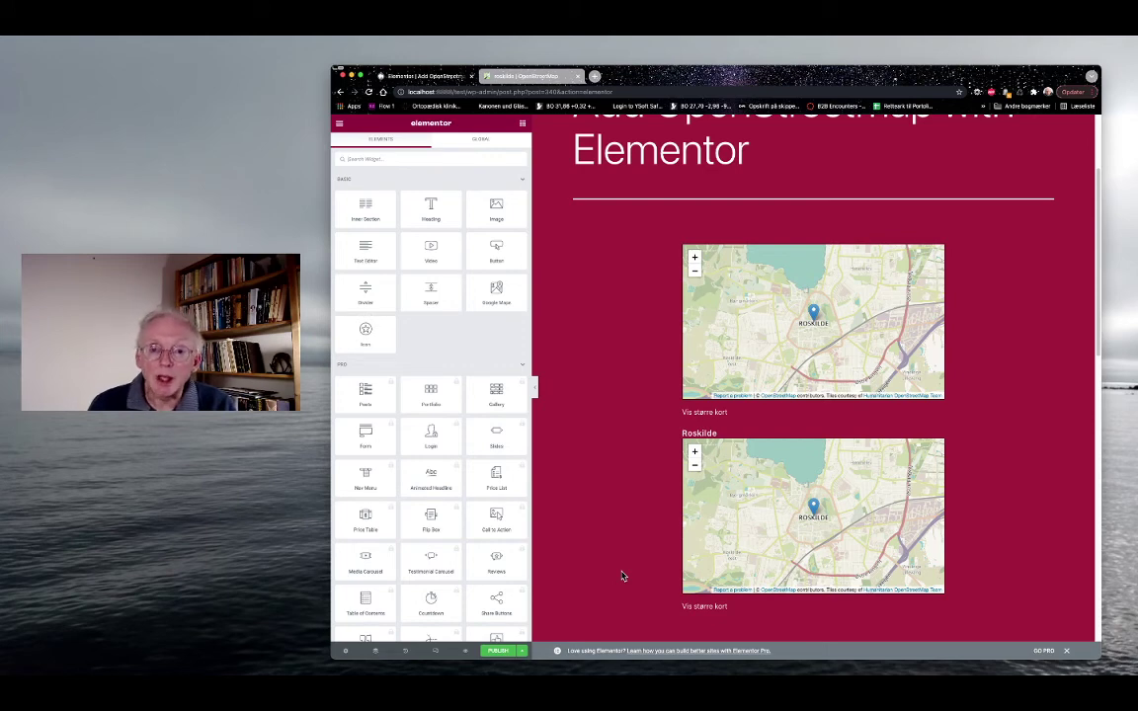
scroll(622, 576, up, 3)
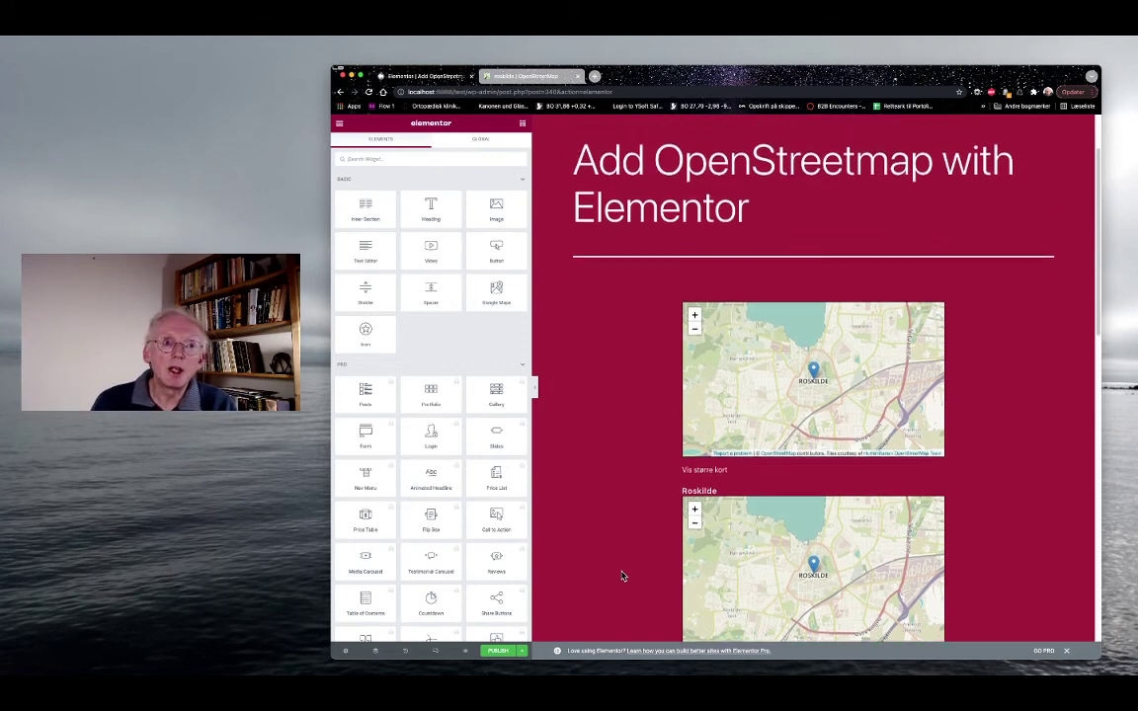